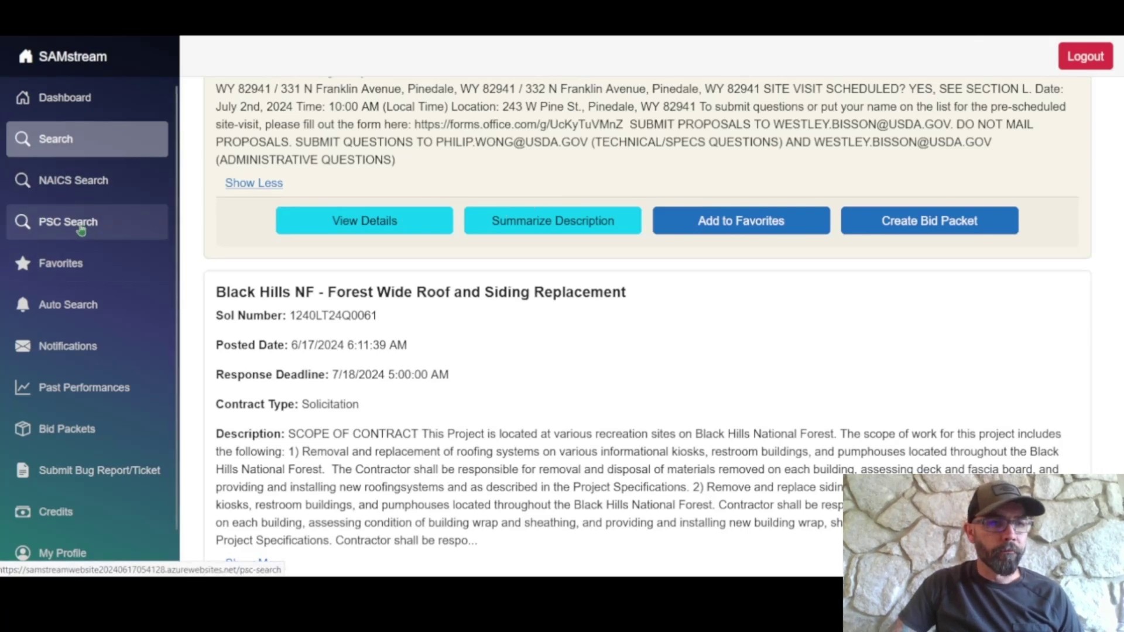
- Open the favorited Roof Repair B2902 Fort Bliss, TX solicitation and go to its Bid Packets page
{"action": "left_click", "coordinate": [72, 267]}
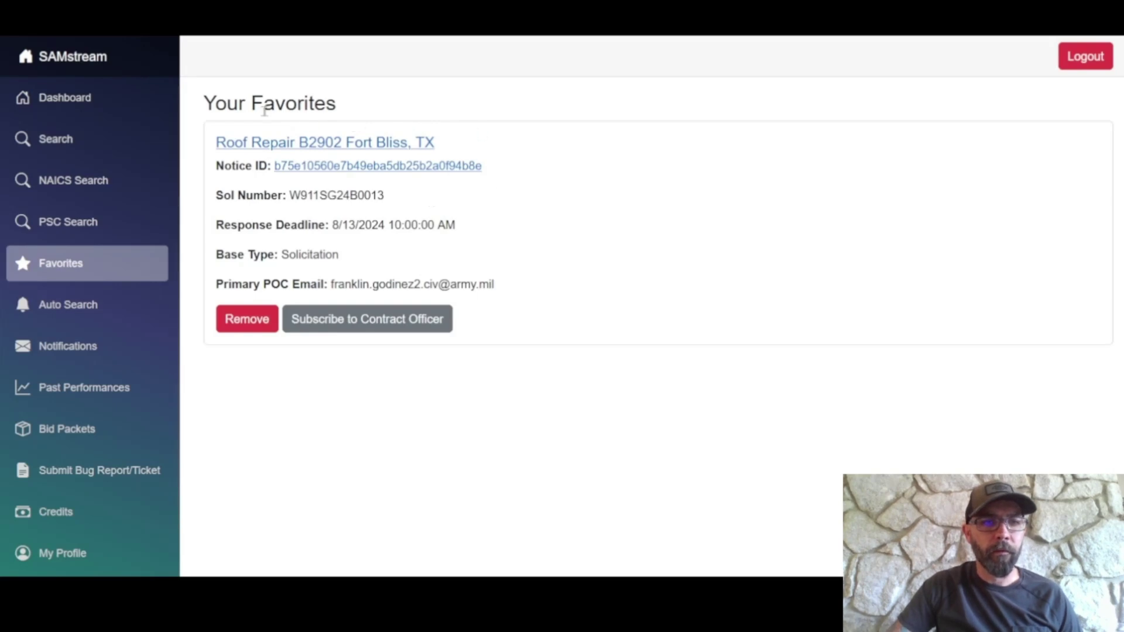
{"action": "left_click", "coordinate": [366, 145]}
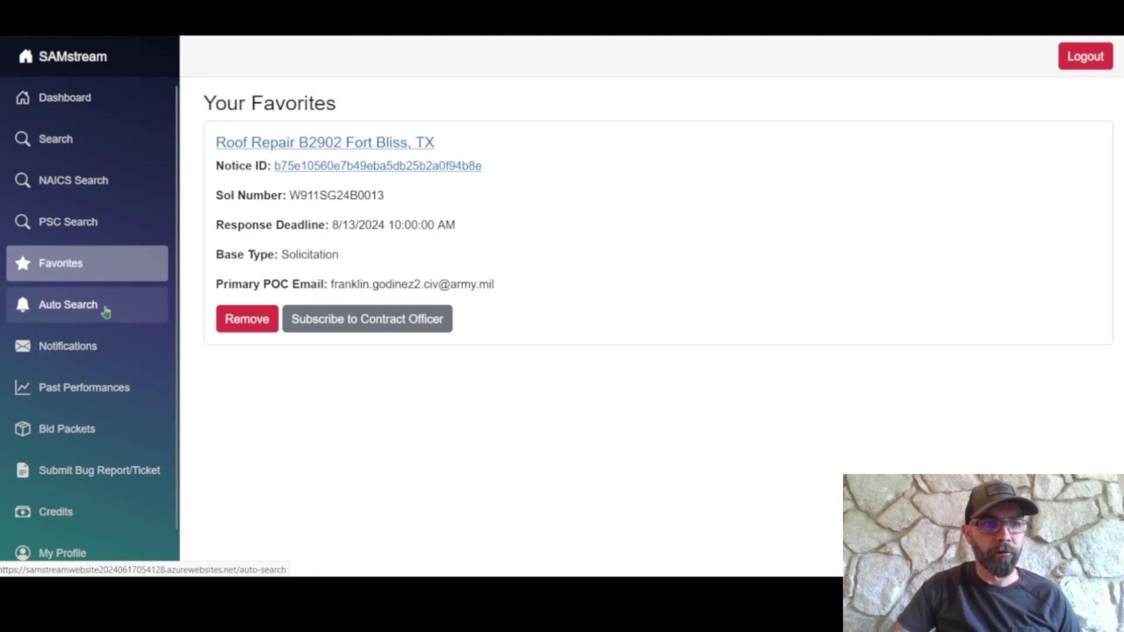
{"action": "left_click", "coordinate": [88, 429]}
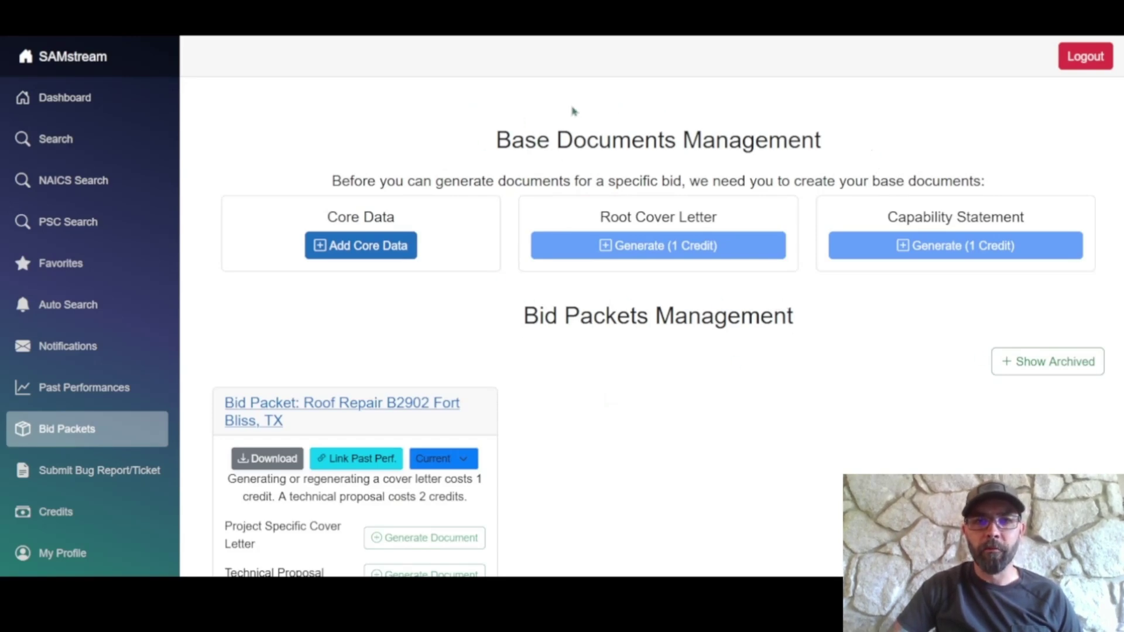
- Review the company's contact, registration, background and values fields in Add Core Data, then save
{"action": "left_click", "coordinate": [378, 252]}
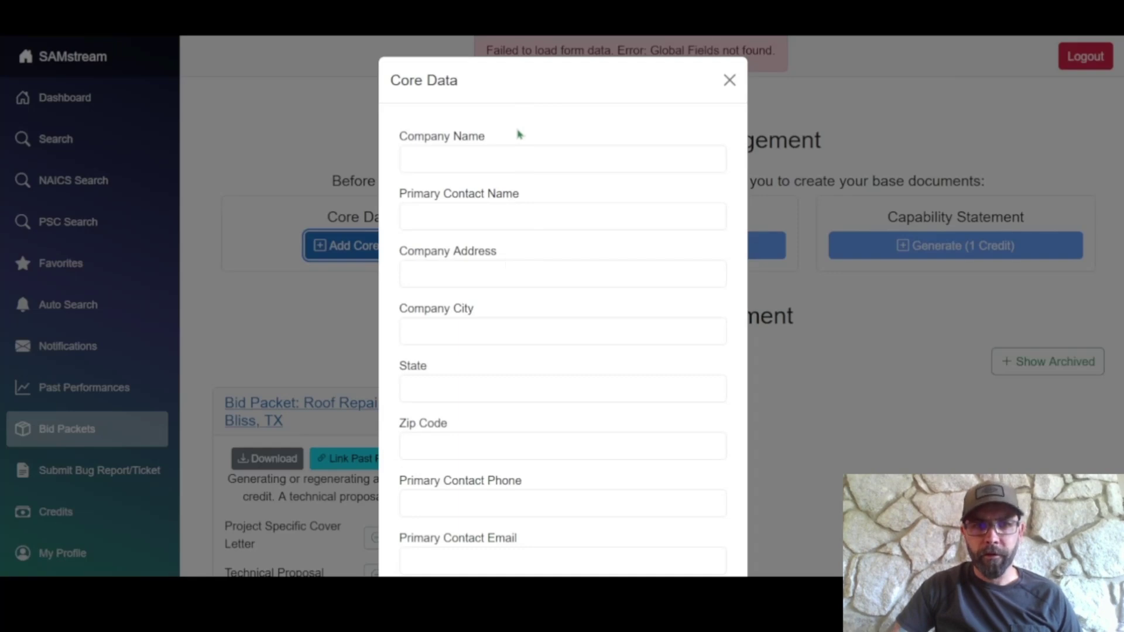
{"action": "scroll", "coordinate": [537, 264], "scroll_direction": "down", "scroll_amount": 1}
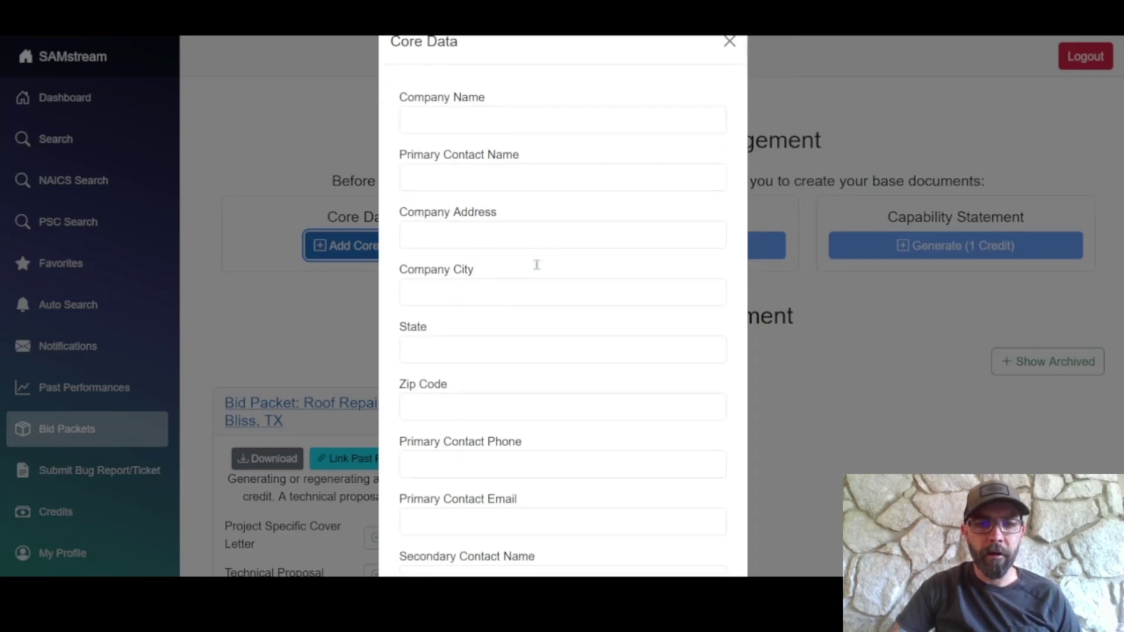
{"action": "scroll", "coordinate": [537, 265], "scroll_direction": "down", "scroll_amount": 5}
{"action": "scroll", "coordinate": [502, 211], "scroll_direction": "down", "scroll_amount": 2}
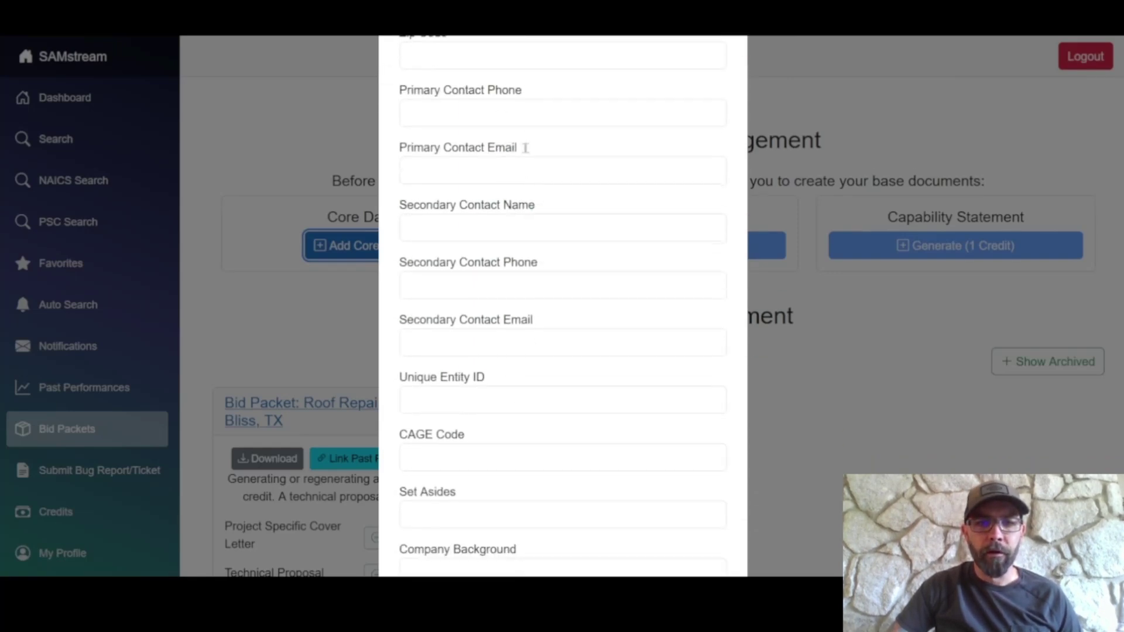
{"action": "scroll", "coordinate": [579, 311], "scroll_direction": "down", "scroll_amount": 2}
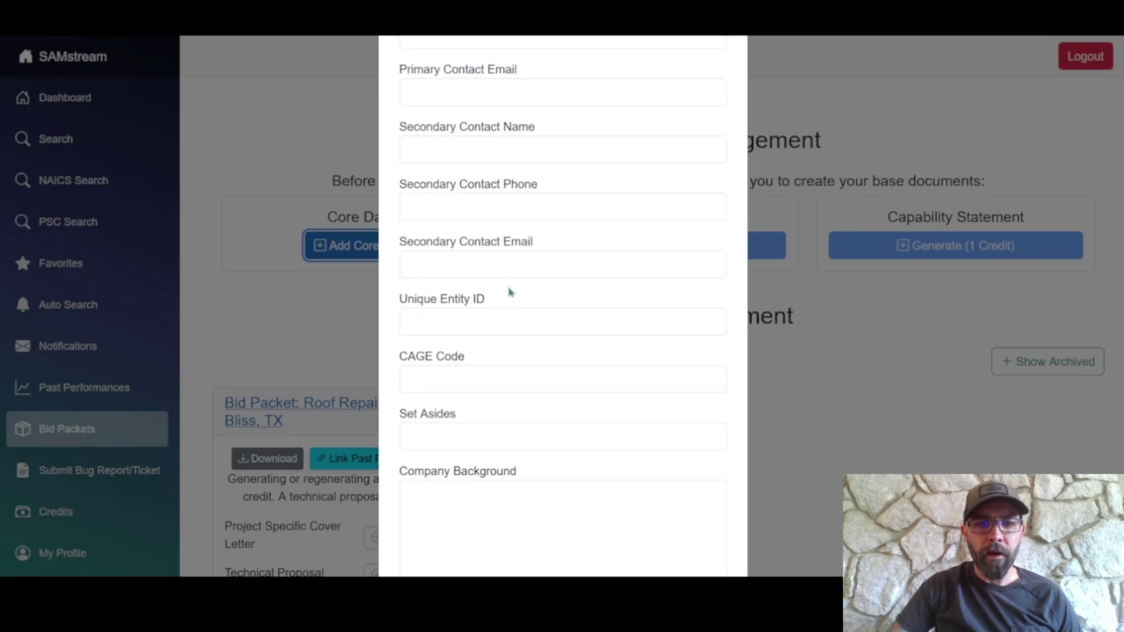
{"action": "scroll", "coordinate": [557, 308], "scroll_direction": "down", "scroll_amount": 10}
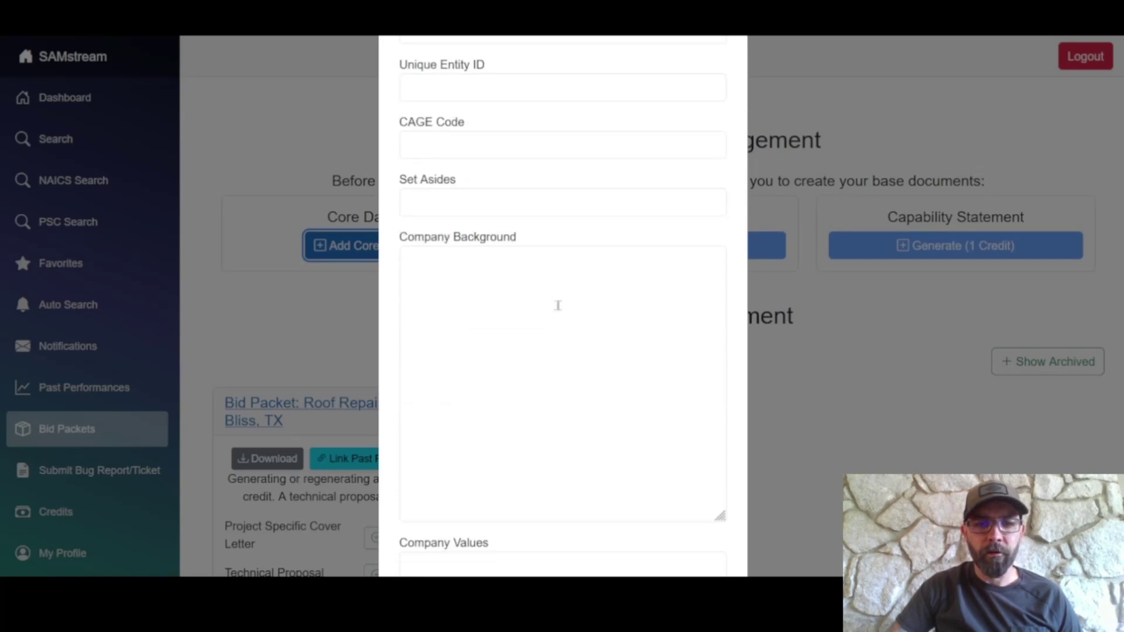
{"action": "scroll", "coordinate": [571, 258], "scroll_direction": "down", "scroll_amount": 6}
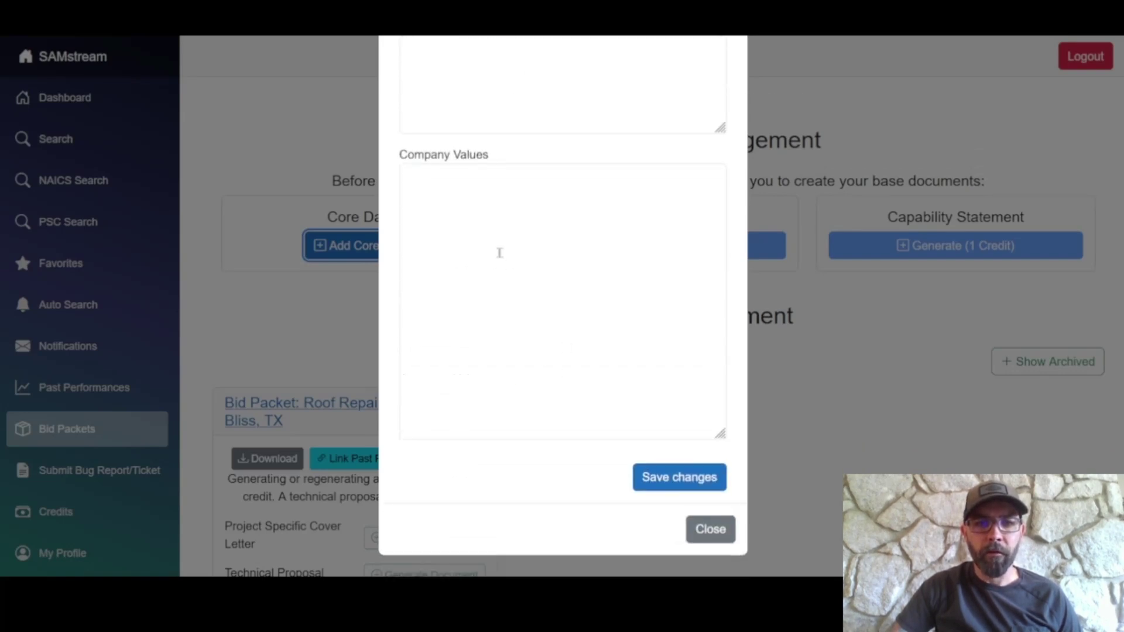
{"action": "scroll", "coordinate": [509, 281], "scroll_direction": "up", "scroll_amount": 8}
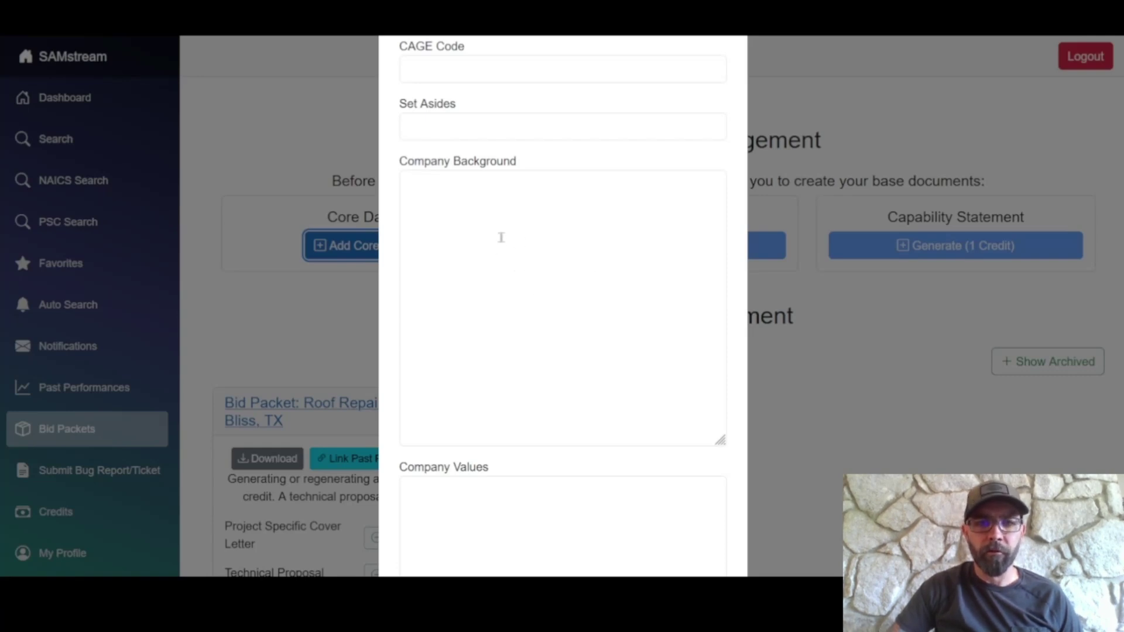
{"action": "scroll", "coordinate": [505, 254], "scroll_direction": "down", "scroll_amount": 5}
{"action": "left_click", "coordinate": [679, 477]}
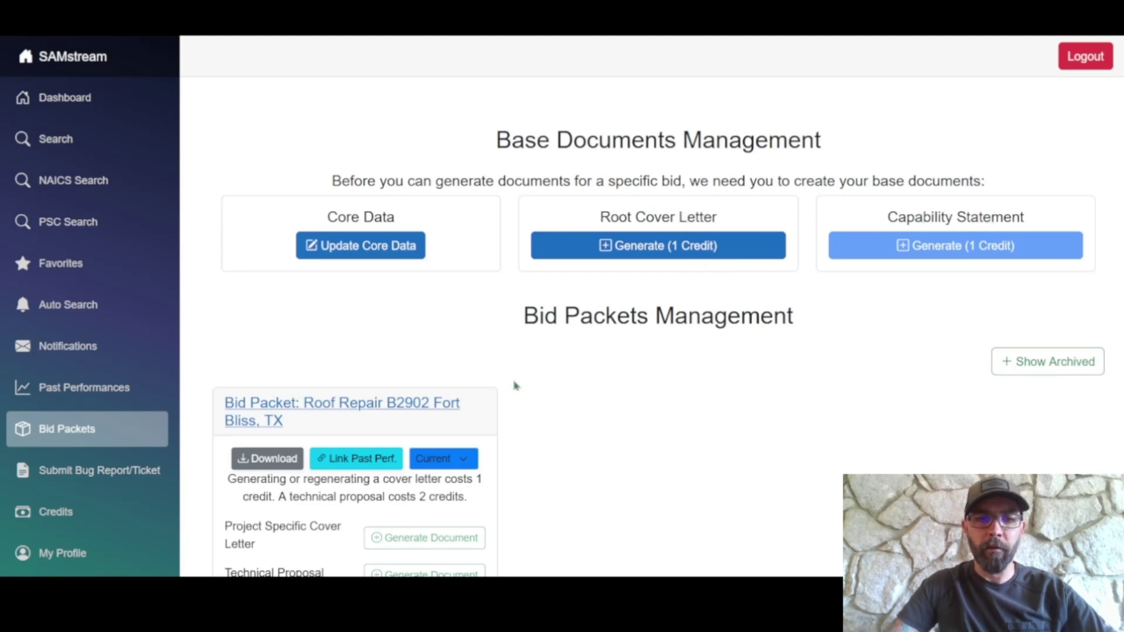
- Generate the Root Cover Letter base document from the saved core data for 1 credit
{"action": "scroll", "coordinate": [515, 386], "scroll_direction": "down", "scroll_amount": 2}
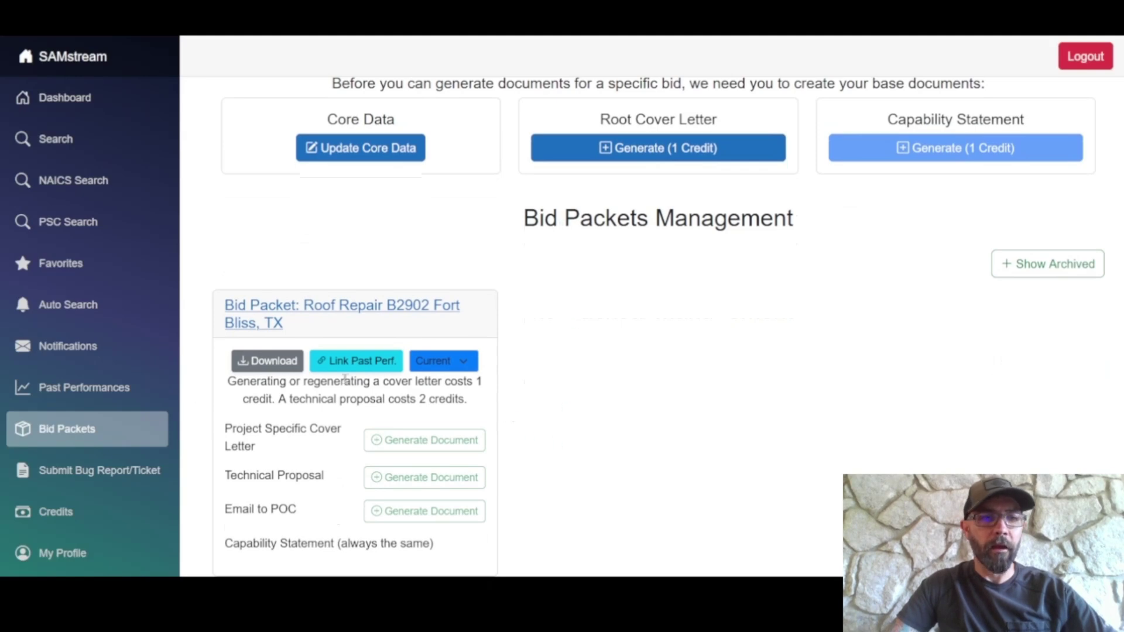
{"action": "scroll", "coordinate": [681, 356], "scroll_direction": "up", "scroll_amount": 2}
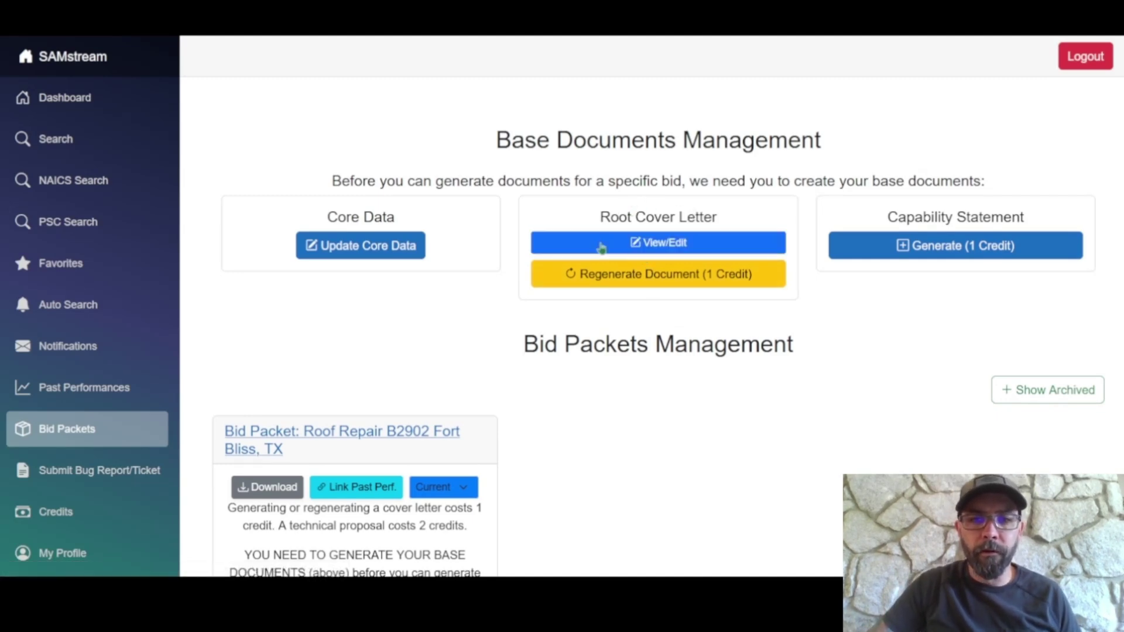
{"action": "left_click", "coordinate": [606, 243]}
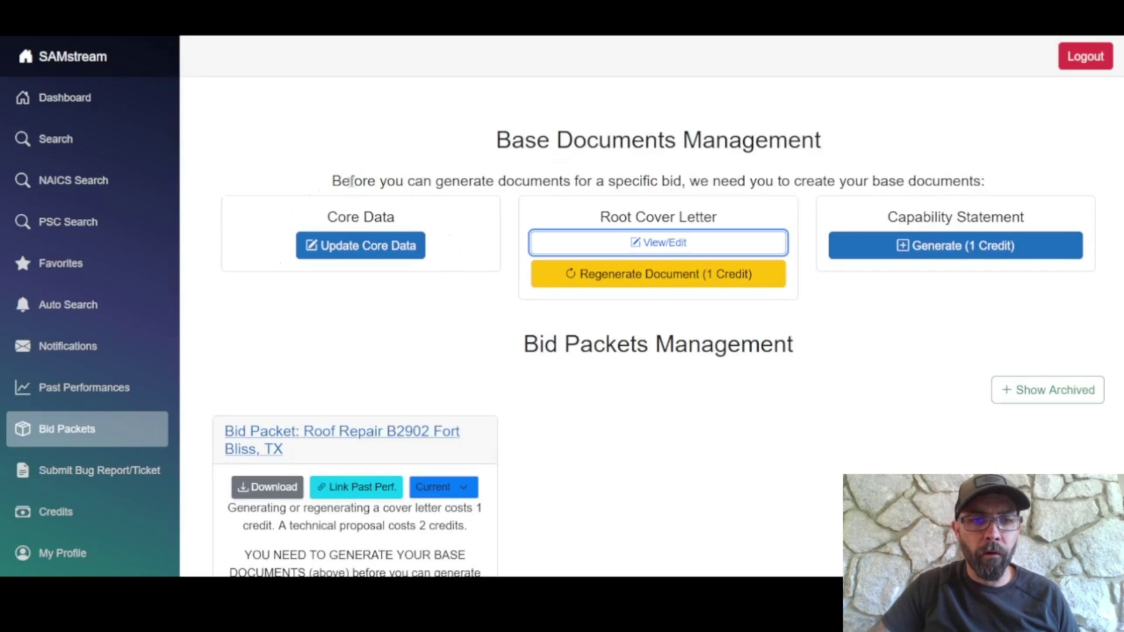
- Open the Bob's Roofing Root Cover Letter and read it in Edit Mode
{"action": "left_click", "coordinate": [533, 242]}
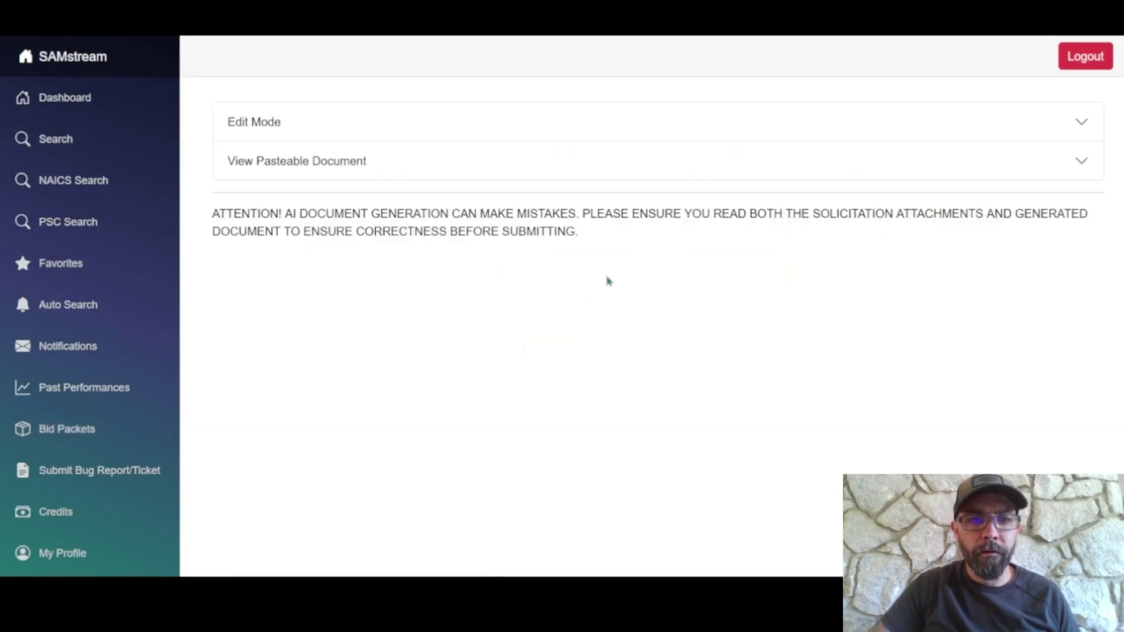
{"action": "left_click", "coordinate": [359, 125]}
{"action": "scroll", "coordinate": [449, 347], "scroll_direction": "down", "scroll_amount": 10}
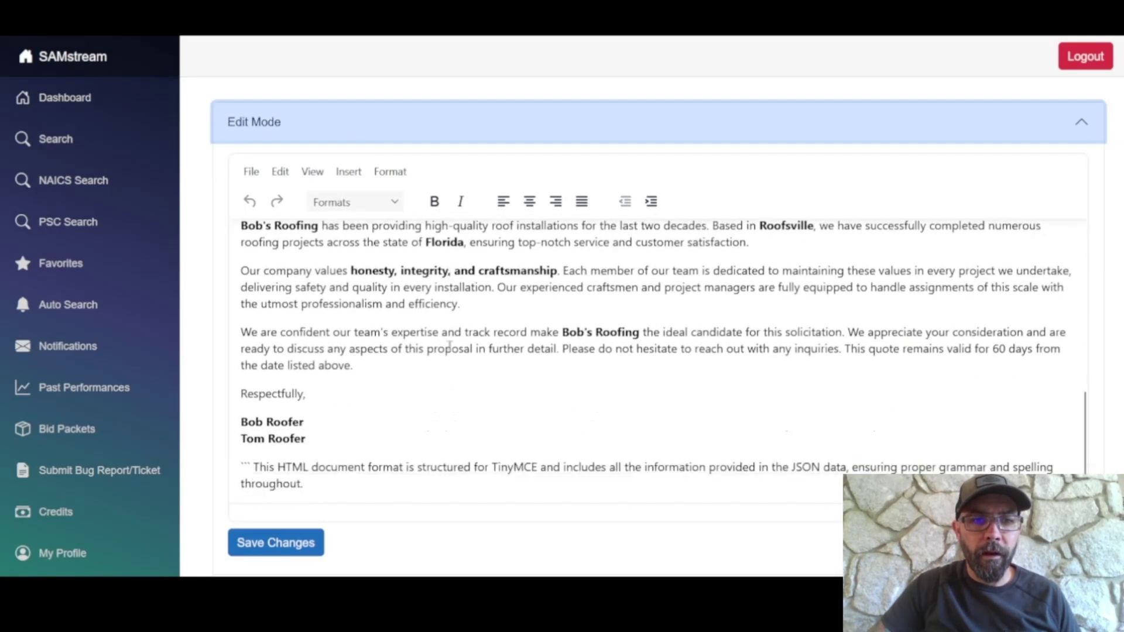
{"action": "scroll", "coordinate": [449, 348], "scroll_direction": "up", "scroll_amount": 10}
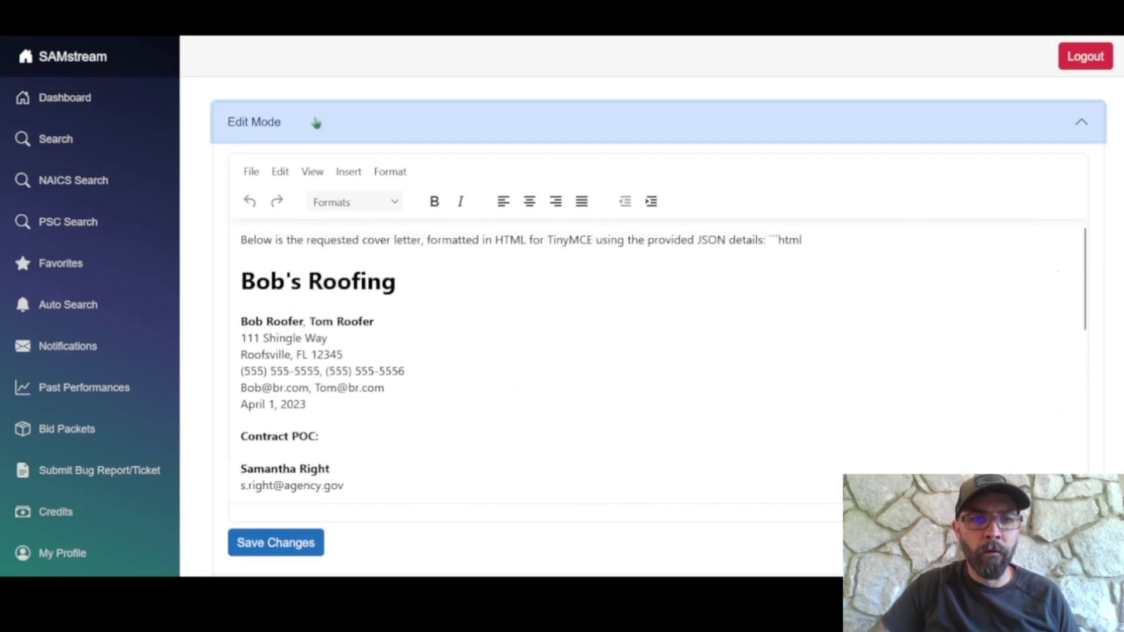
{"action": "left_click", "coordinate": [316, 121]}
- Read the pasteable version of the cover letter, then return to the Bid Packets page
{"action": "left_click", "coordinate": [369, 168]}
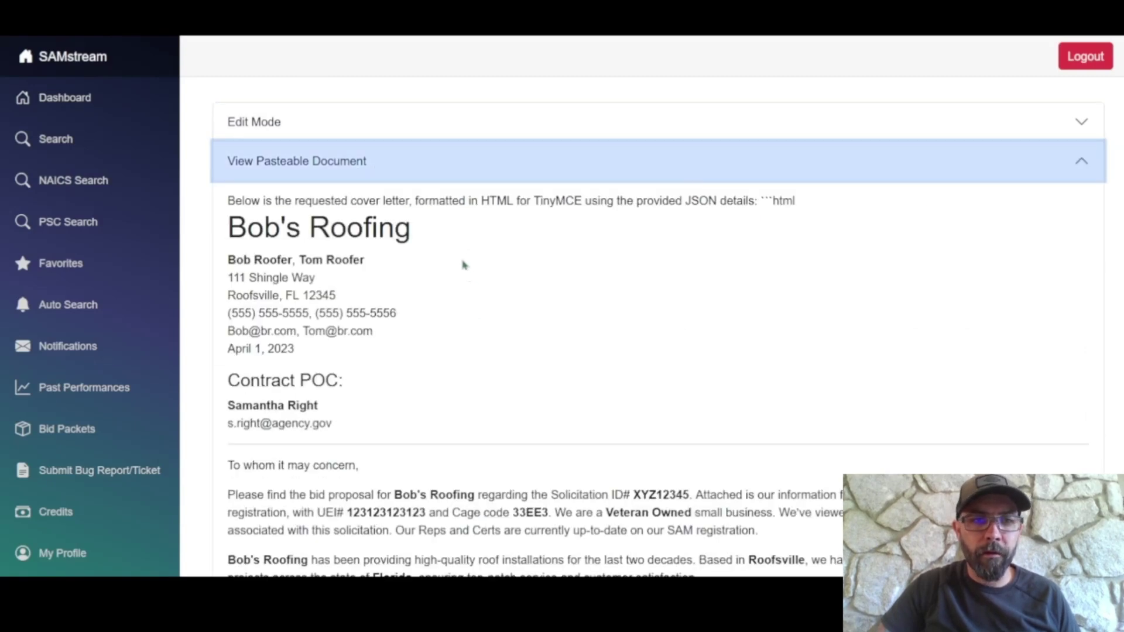
{"action": "scroll", "coordinate": [463, 264], "scroll_direction": "down", "scroll_amount": 7}
{"action": "scroll", "coordinate": [447, 301], "scroll_direction": "up", "scroll_amount": 7}
{"action": "scroll", "coordinate": [325, 246], "scroll_direction": "down", "scroll_amount": 6}
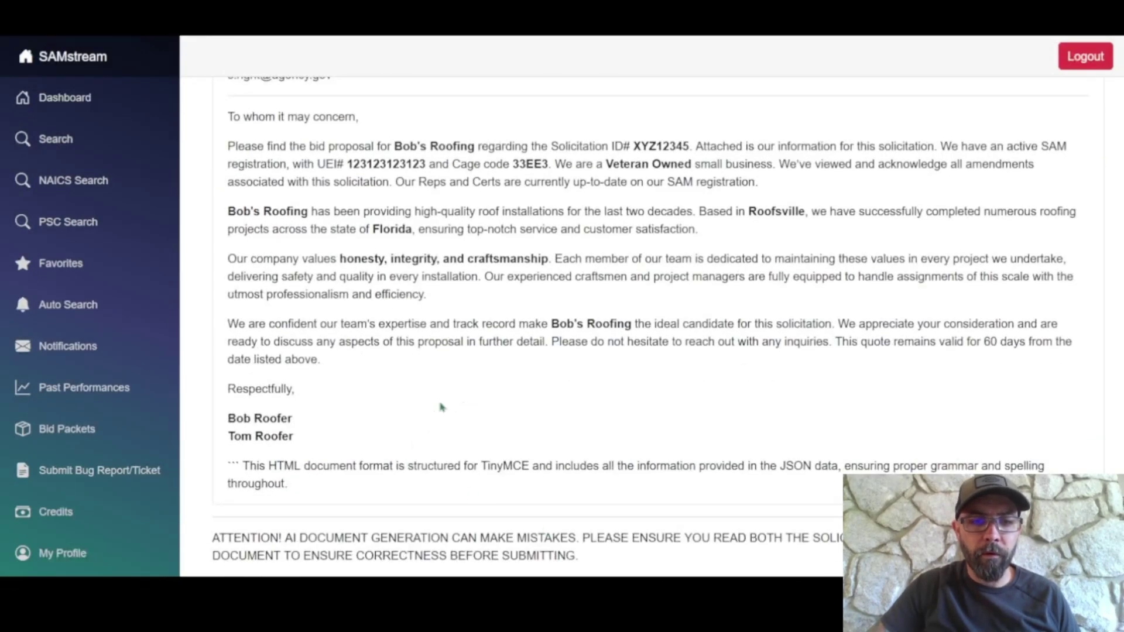
{"action": "scroll", "coordinate": [442, 407], "scroll_direction": "up", "scroll_amount": 6}
{"action": "left_click", "coordinate": [348, 169]}
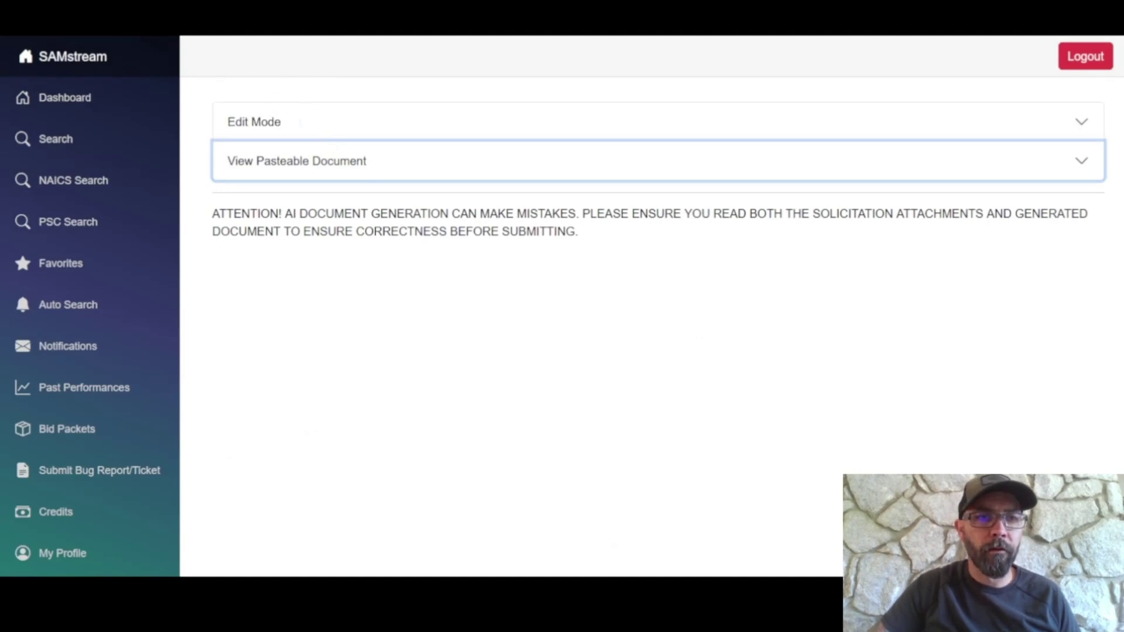
{"action": "key", "text": "alt+Left"}
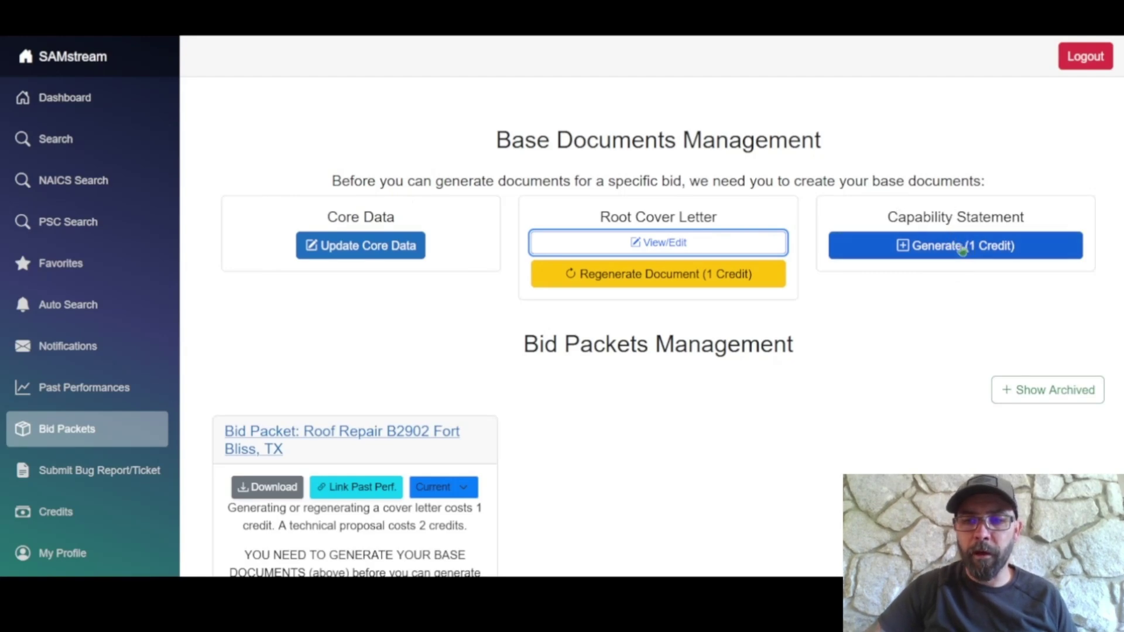
- Bring up the blank Cap Statement form via the Capability Statement's Generate (1 Credit)
{"action": "left_click", "coordinate": [931, 249]}
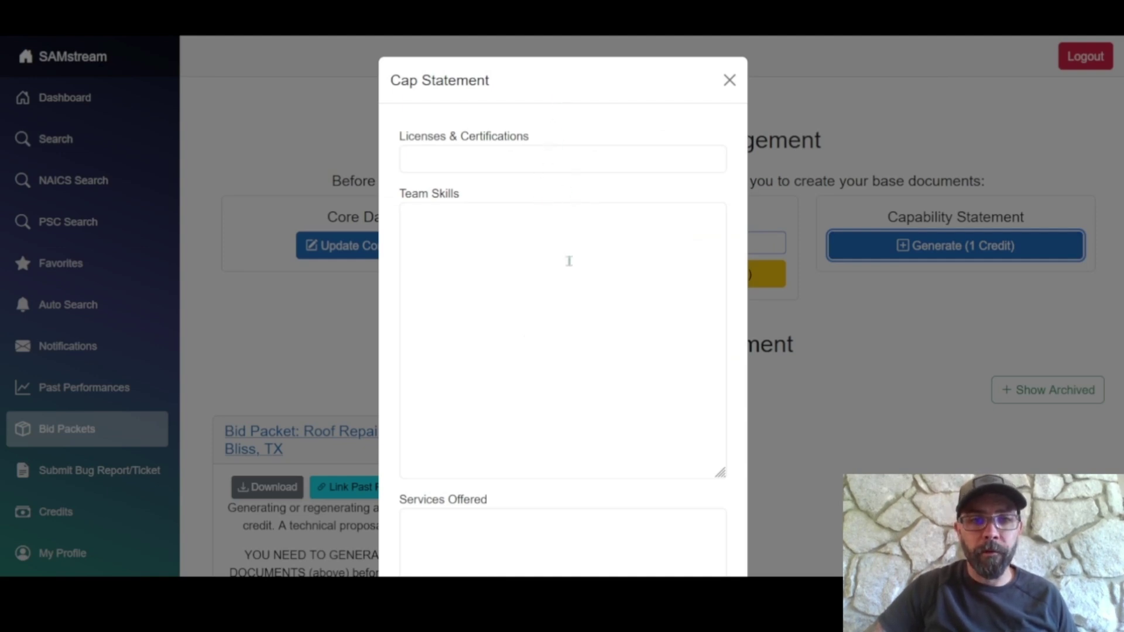
{"action": "scroll", "coordinate": [569, 261], "scroll_direction": "down", "scroll_amount": 15}
{"action": "scroll", "coordinate": [569, 261], "scroll_direction": "down", "scroll_amount": 5}
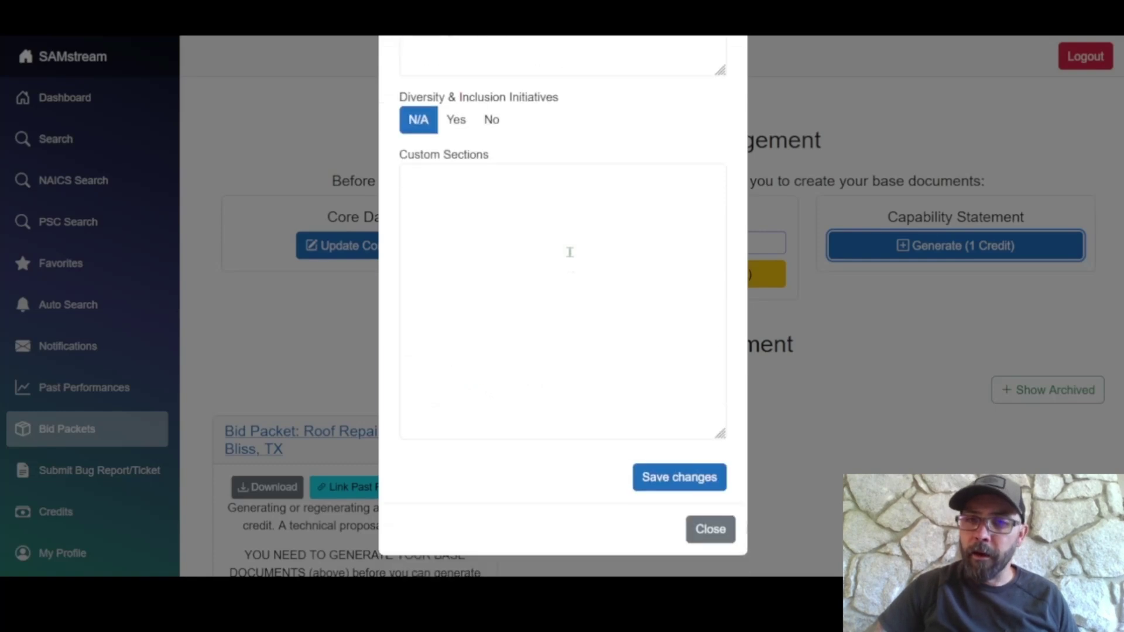
{"action": "scroll", "coordinate": [575, 334], "scroll_direction": "up", "scroll_amount": 12}
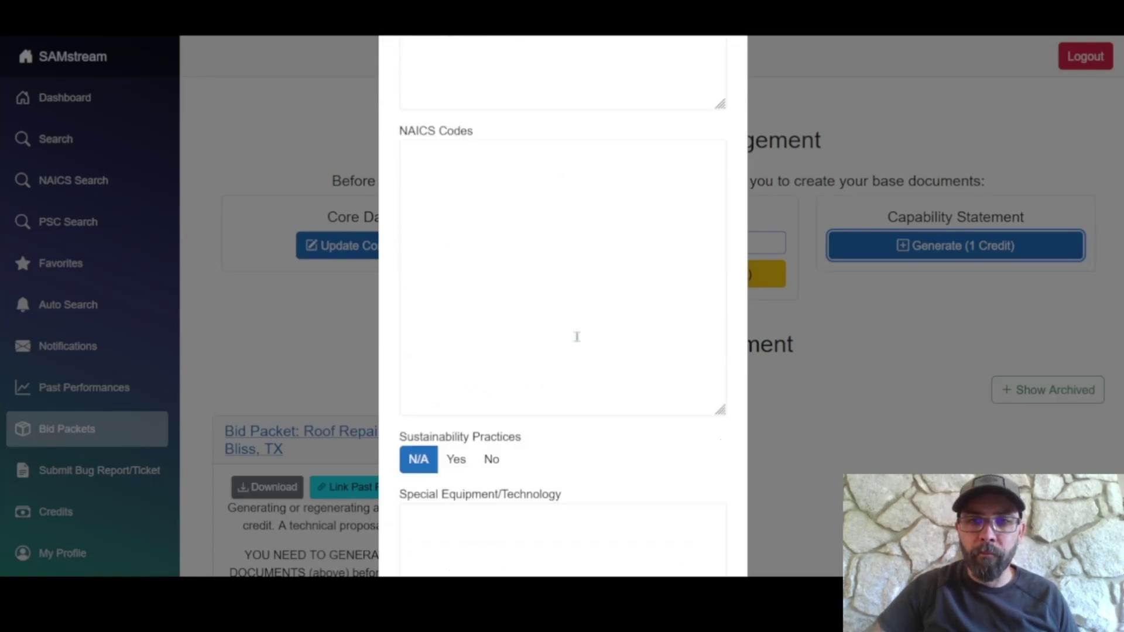
{"action": "scroll", "coordinate": [585, 363], "scroll_direction": "up", "scroll_amount": 3}
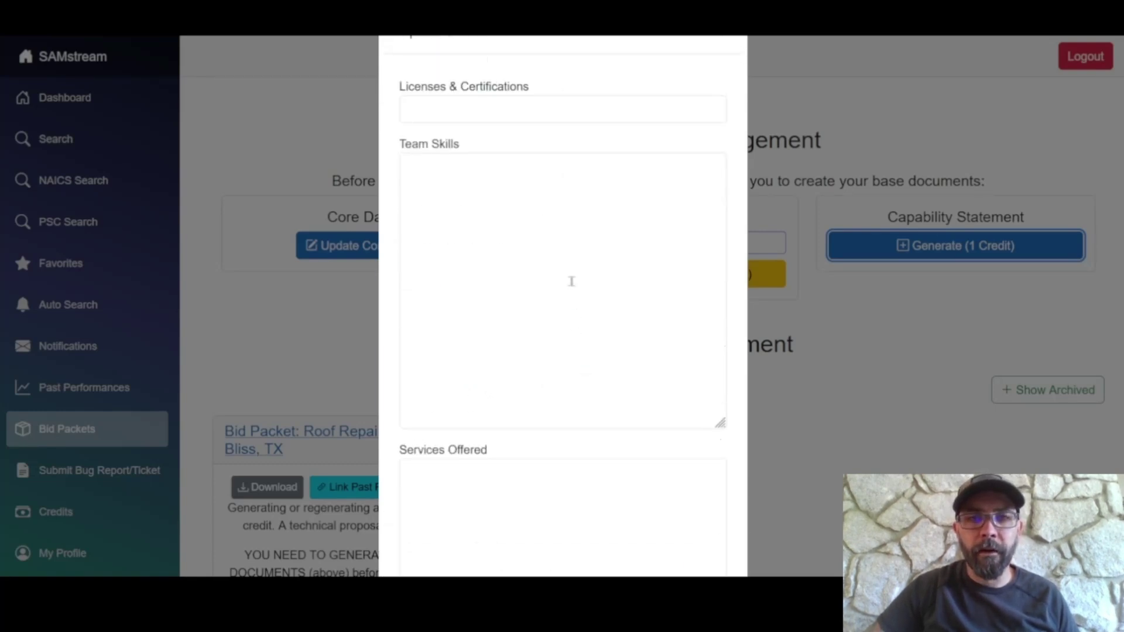
{"action": "scroll", "coordinate": [571, 276], "scroll_direction": "up", "scroll_amount": 1}
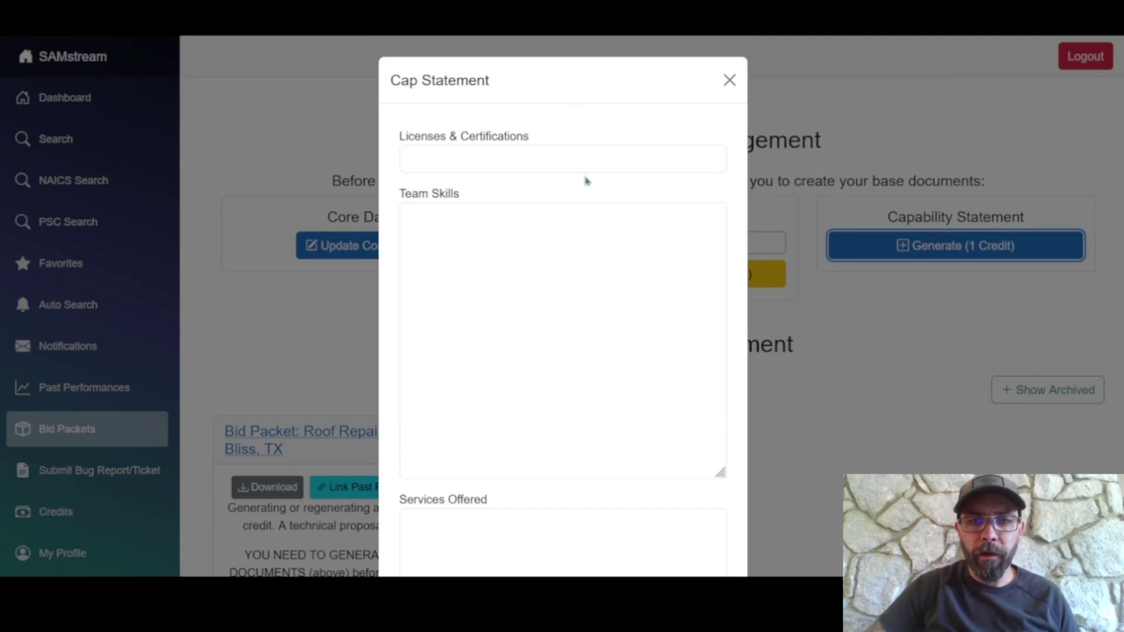
{"action": "scroll", "coordinate": [636, 215], "scroll_direction": "down", "scroll_amount": 10}
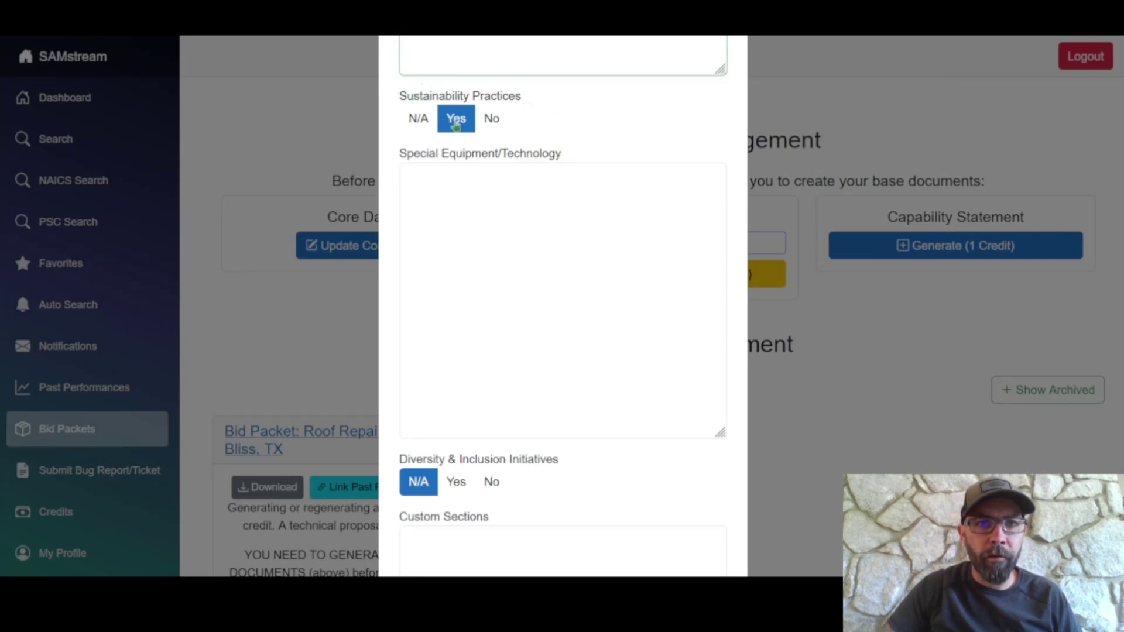
{"action": "left_click", "coordinate": [419, 119]}
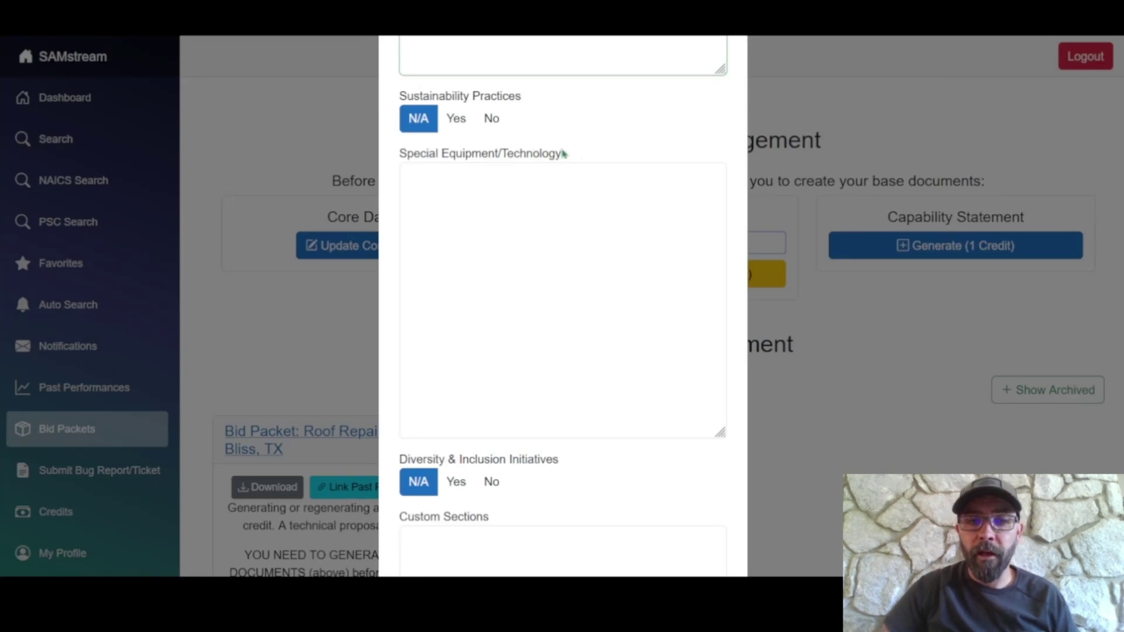
- Check the filled licence, skills, services and NAICS fields and submit to generate the Capability Statement
{"action": "scroll", "coordinate": [539, 220], "scroll_direction": "down", "scroll_amount": 5}
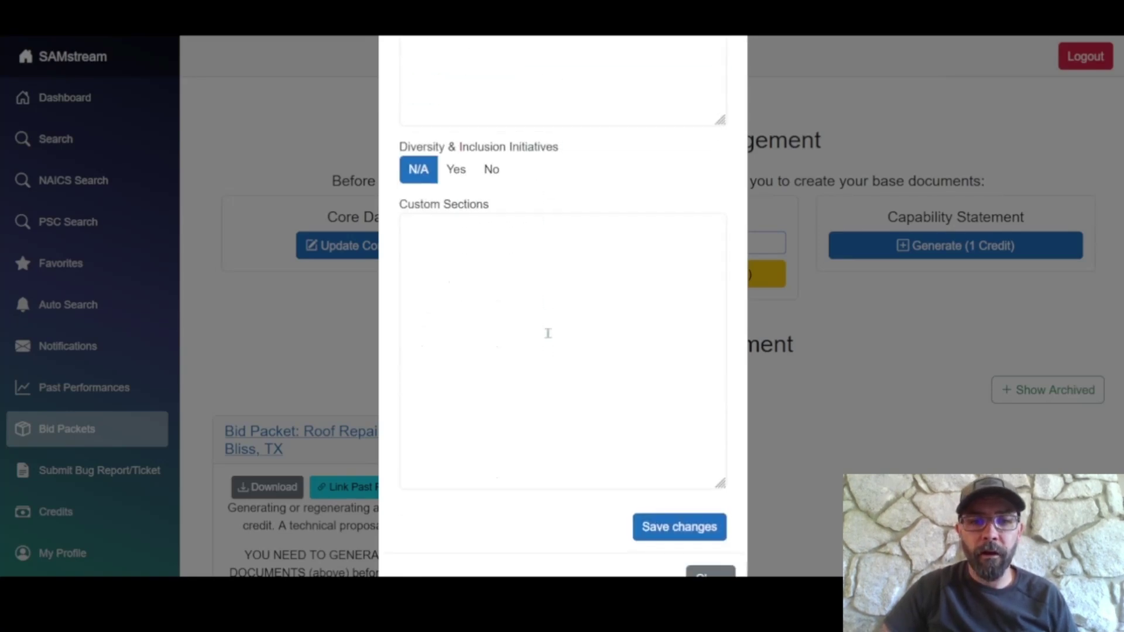
{"action": "scroll", "coordinate": [534, 315], "scroll_direction": "up", "scroll_amount": 8}
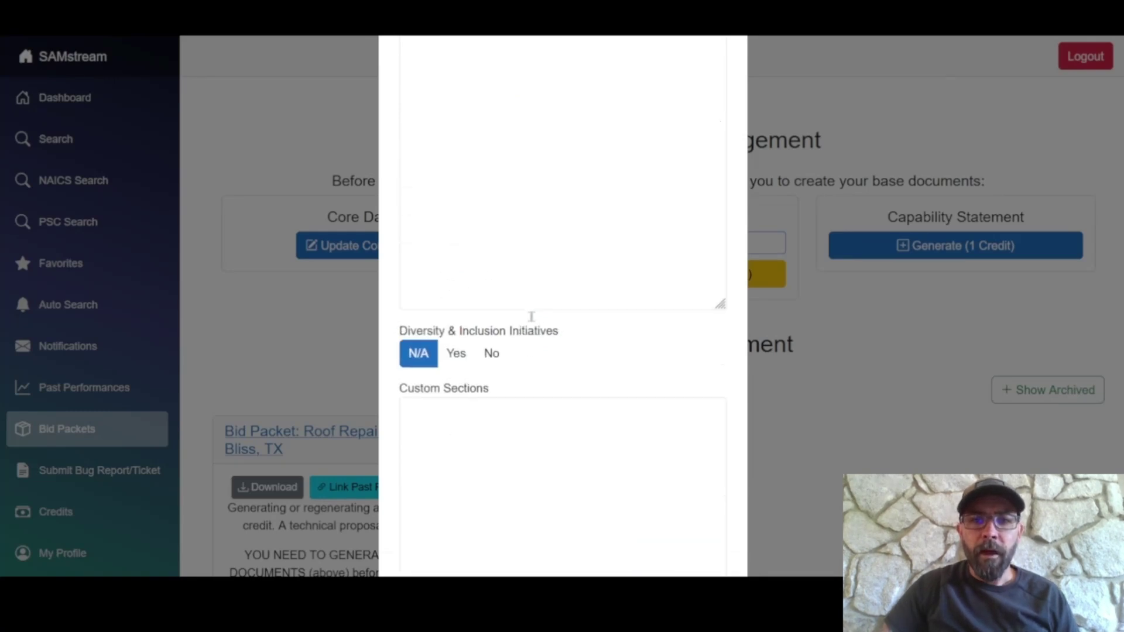
{"action": "scroll", "coordinate": [550, 285], "scroll_direction": "up", "scroll_amount": 8}
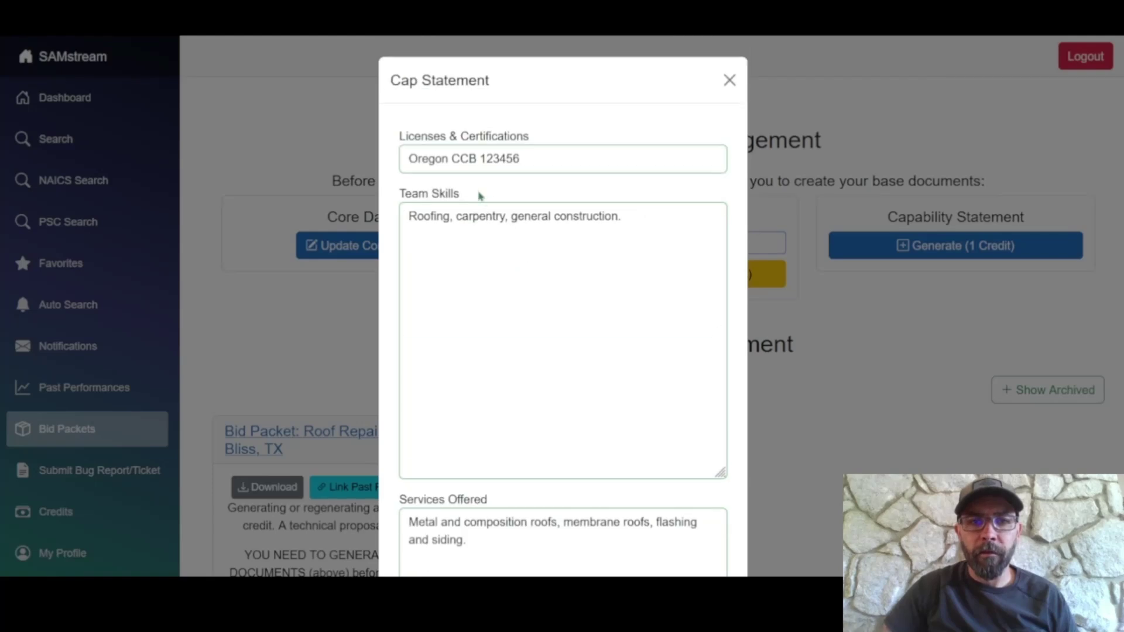
{"action": "scroll", "coordinate": [479, 195], "scroll_direction": "down", "scroll_amount": 20}
{"action": "scroll", "coordinate": [557, 264], "scroll_direction": "up", "scroll_amount": 11}
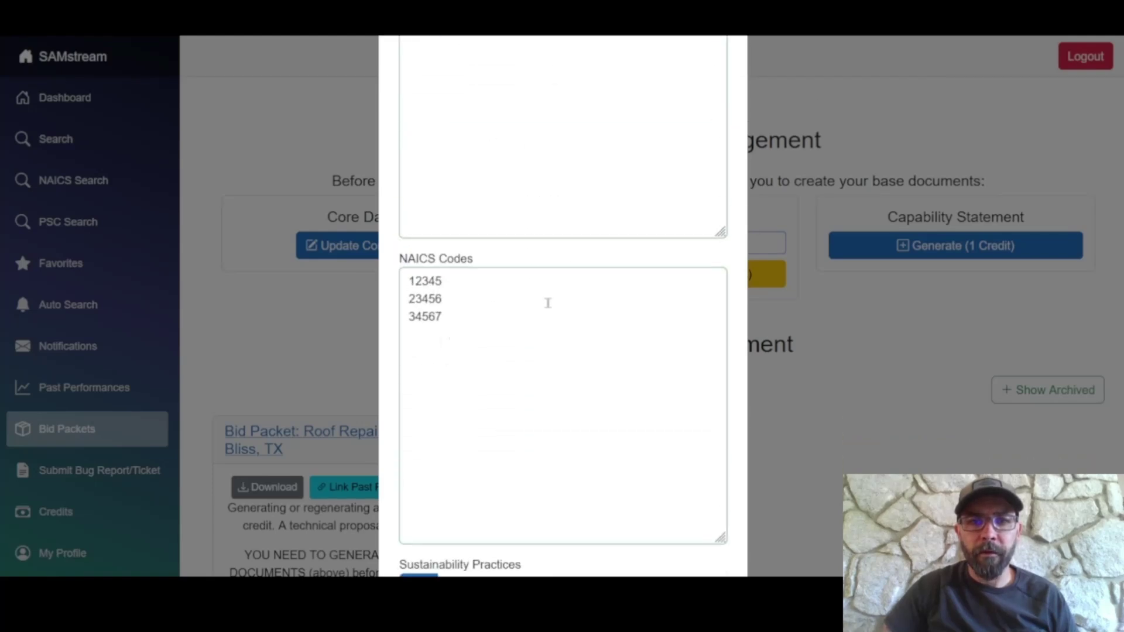
{"action": "scroll", "coordinate": [548, 302], "scroll_direction": "up", "scroll_amount": 5}
{"action": "scroll", "coordinate": [545, 134], "scroll_direction": "down", "scroll_amount": 14}
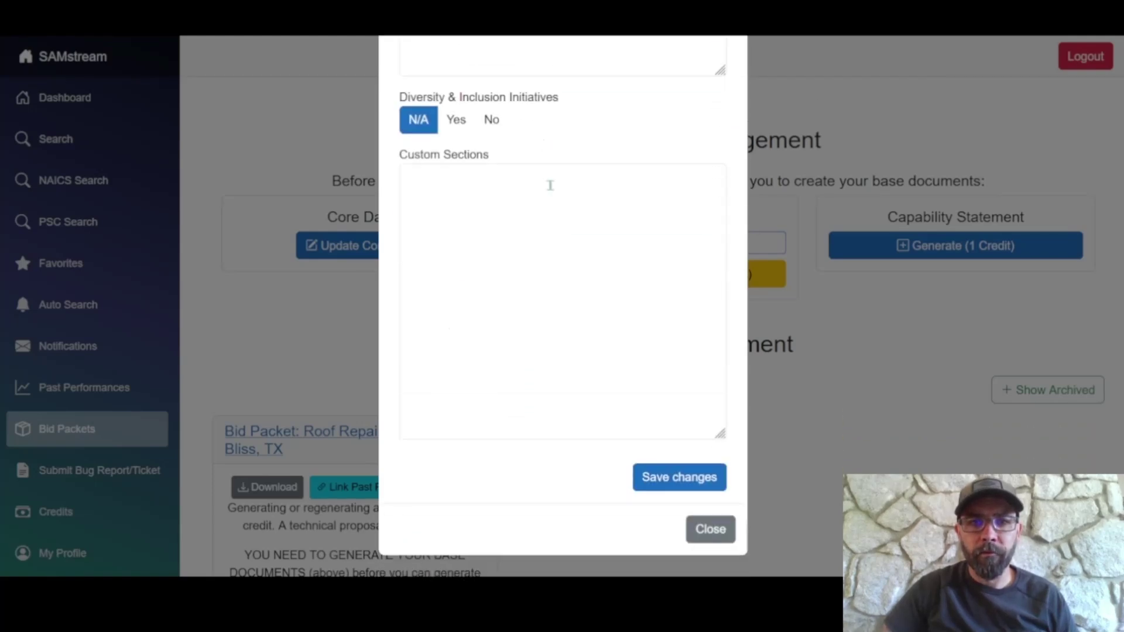
{"action": "key", "text": "Escape"}
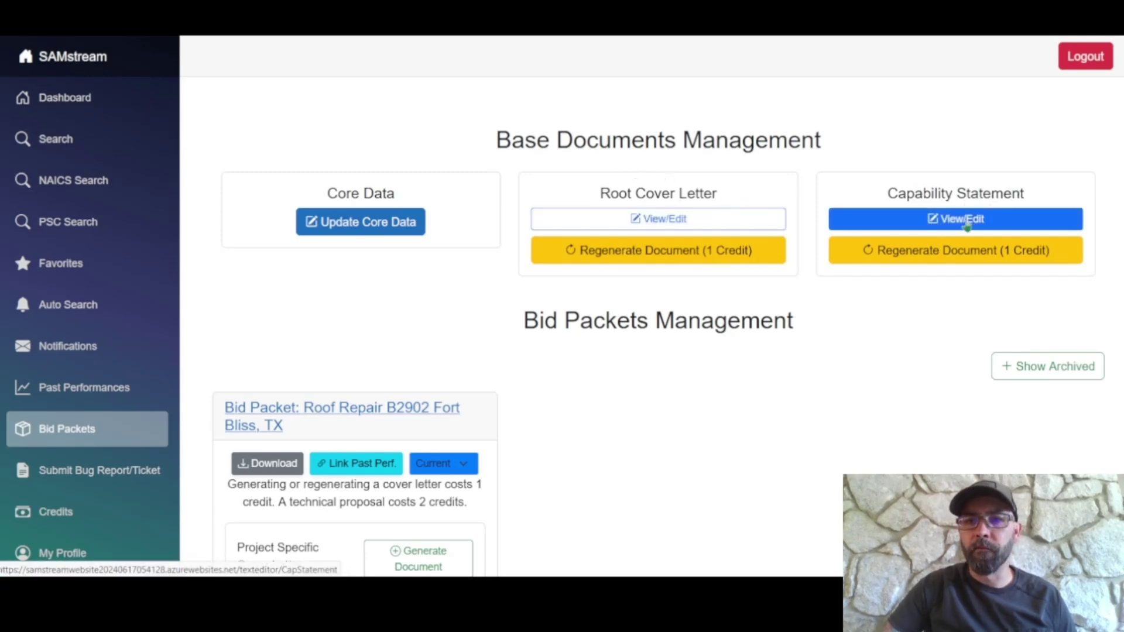
- Check the capability statement's Edit Mode and pasteable versions, then view the Fort Bliss packet's documents
{"action": "left_click", "coordinate": [905, 218]}
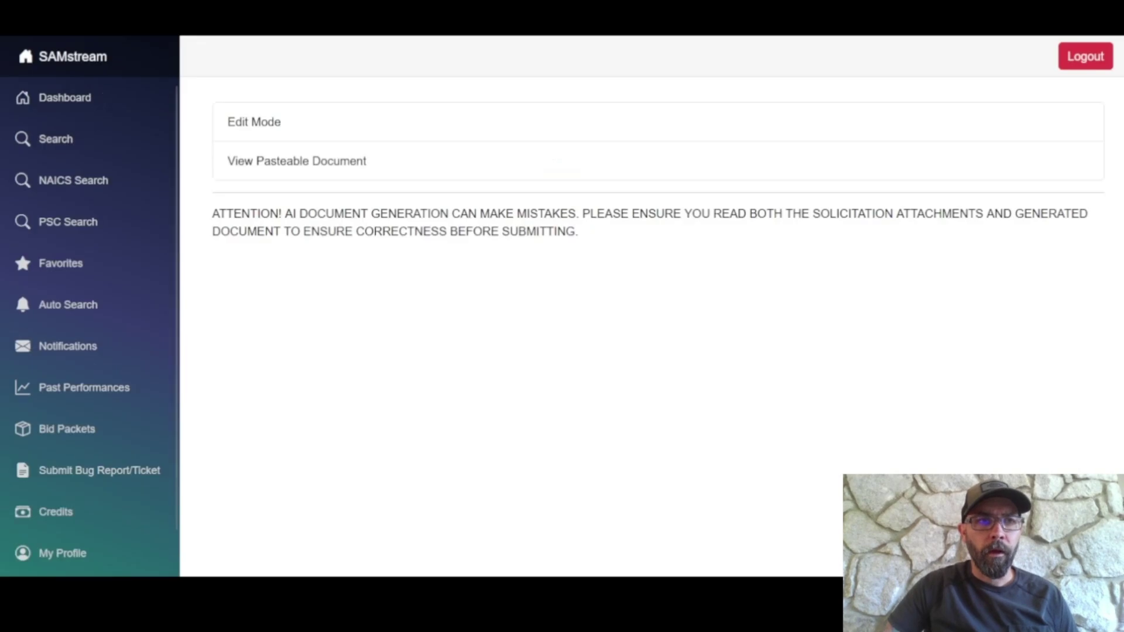
{"action": "left_click", "coordinate": [497, 127]}
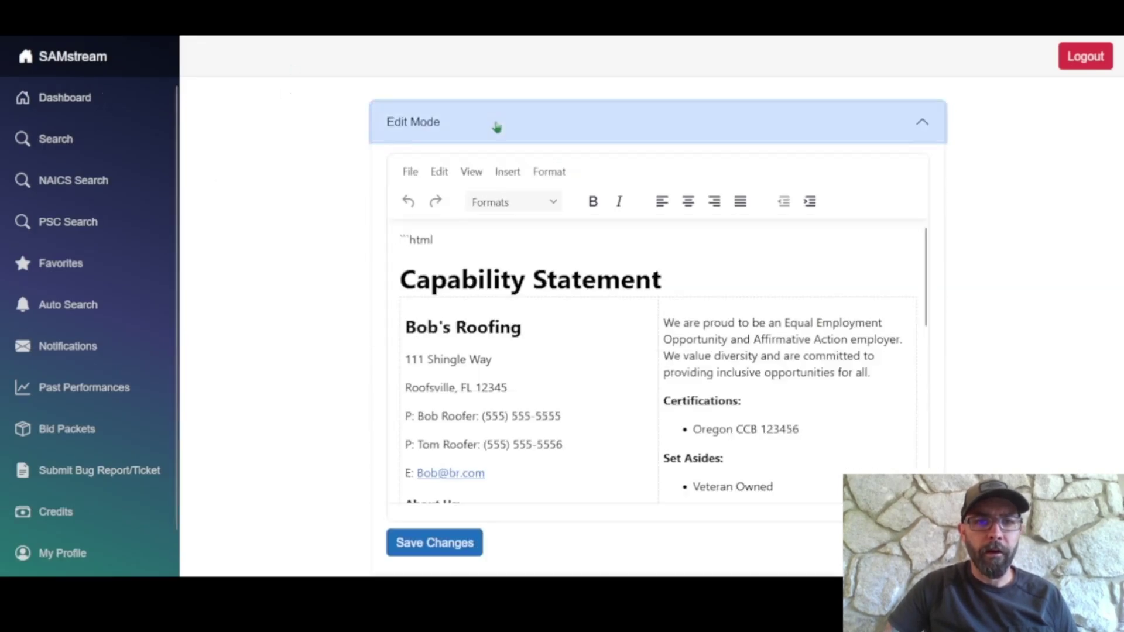
{"action": "left_click", "coordinate": [497, 126]}
{"action": "left_click", "coordinate": [494, 159]}
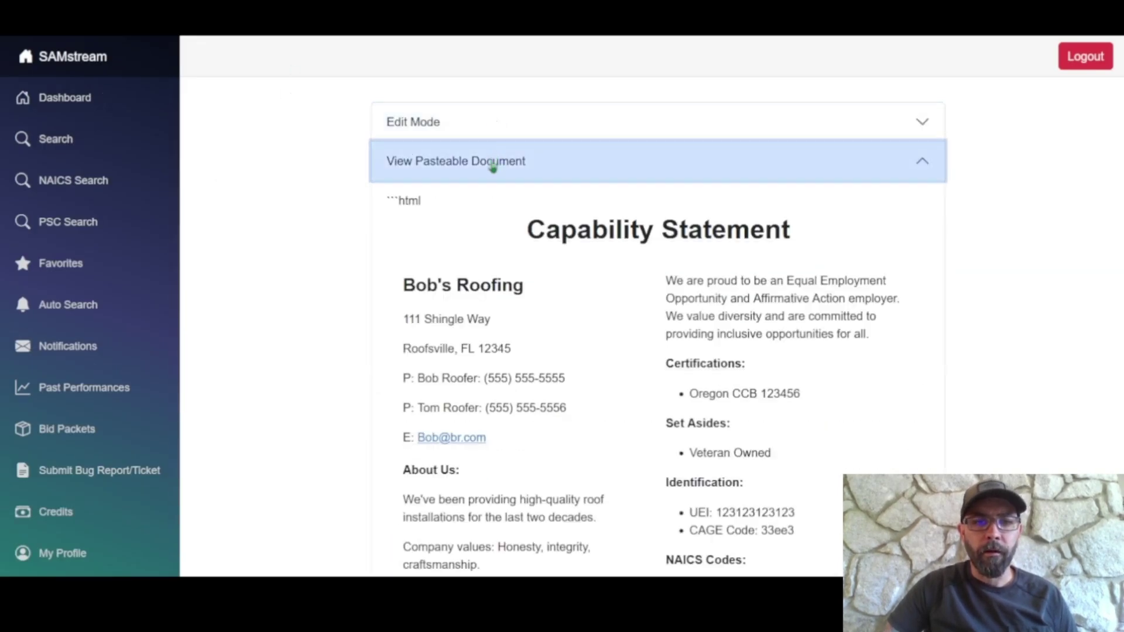
{"action": "left_click", "coordinate": [493, 166]}
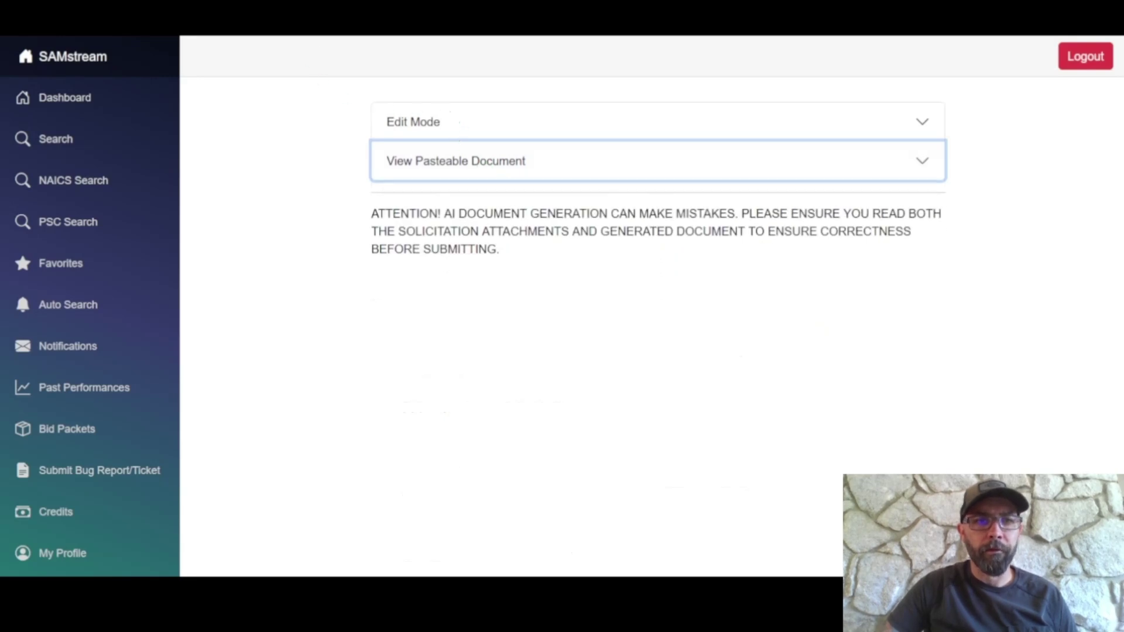
{"action": "key", "text": "alt+Left"}
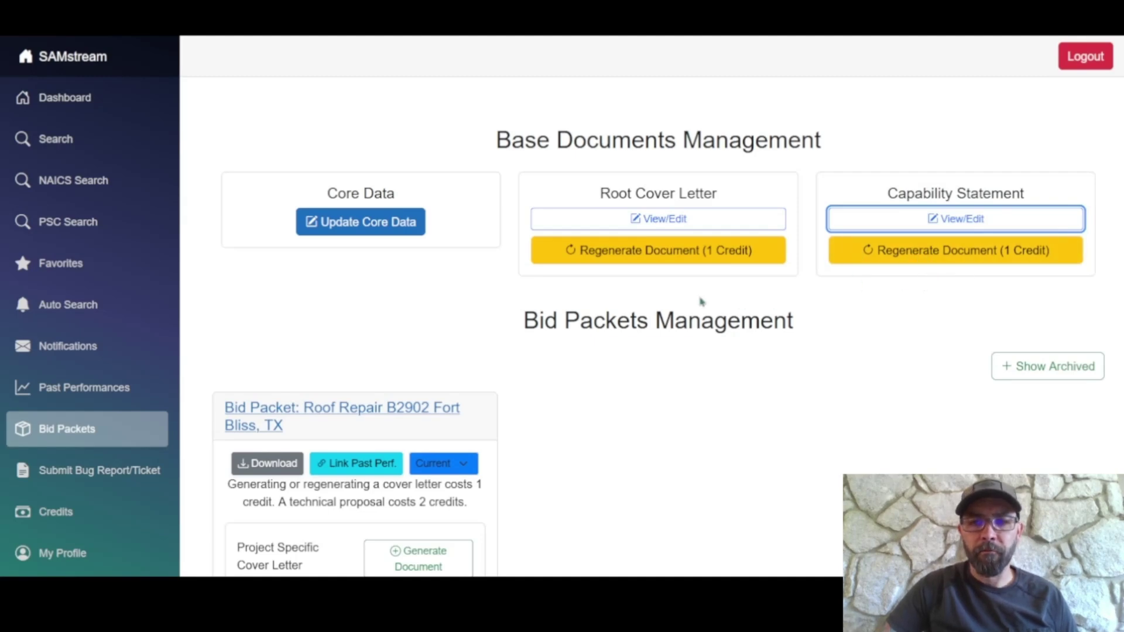
{"action": "scroll", "coordinate": [573, 323], "scroll_direction": "down", "scroll_amount": 4}
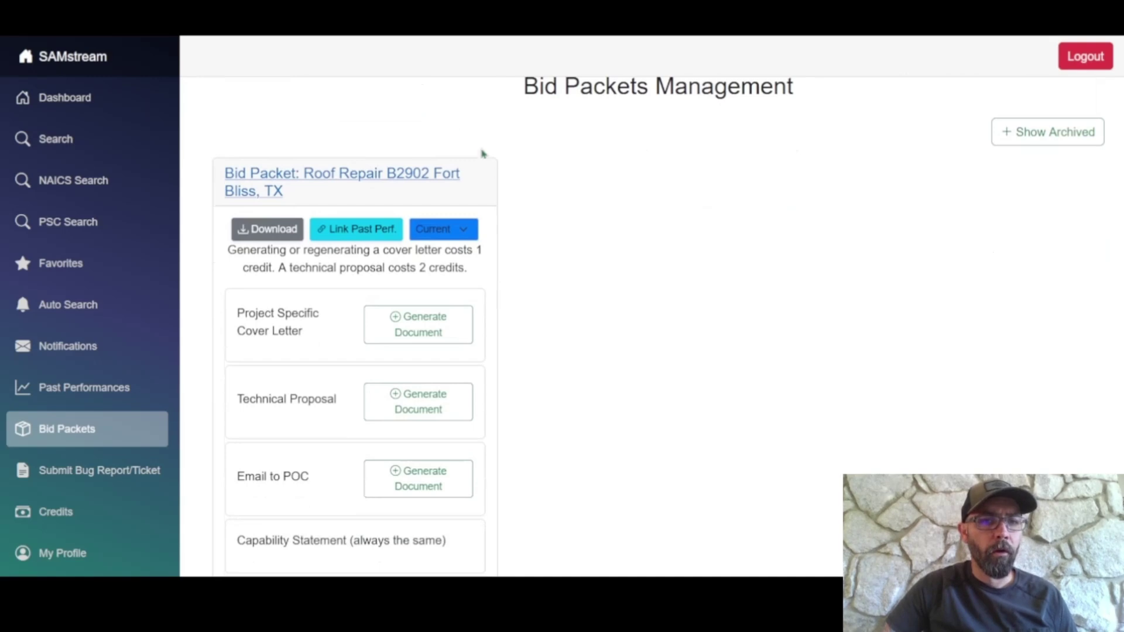